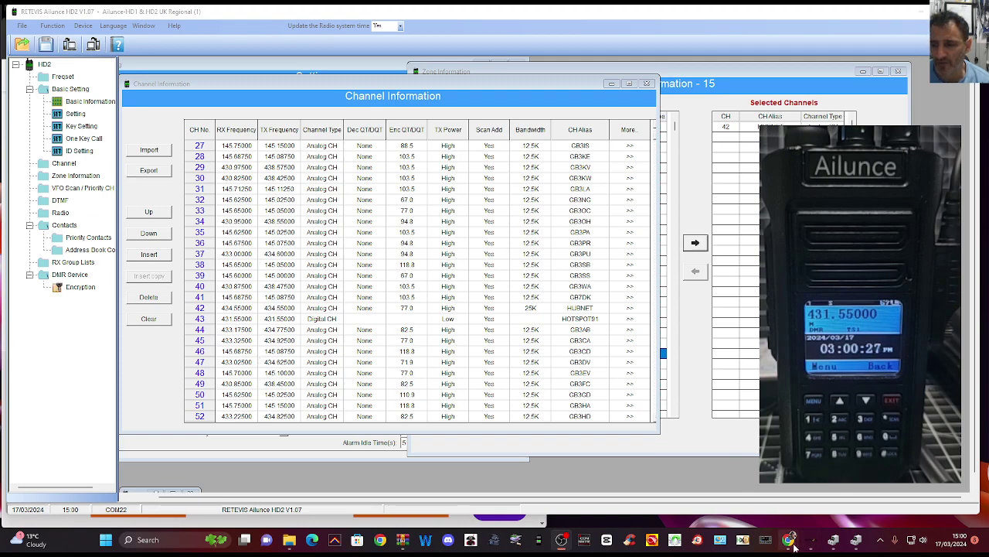
Bring the Ailunce Resource Center page in Chrome in front of the programming software.
{"action": "mouse_move", "coordinate": [790, 535]}
{"action": "left_click", "coordinate": [844, 503]}
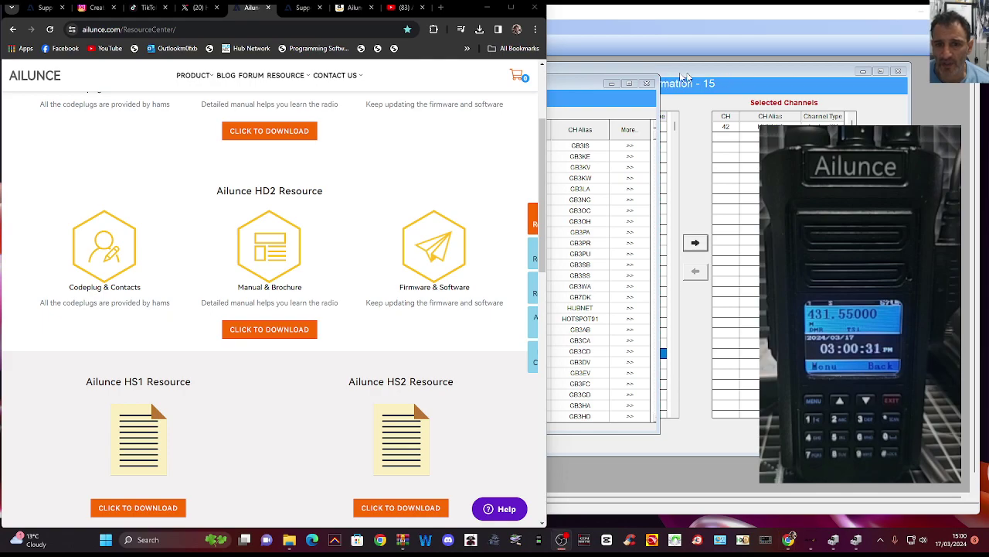
{"action": "scroll", "coordinate": [261, 176], "scroll_direction": "up", "scroll_amount": 2}
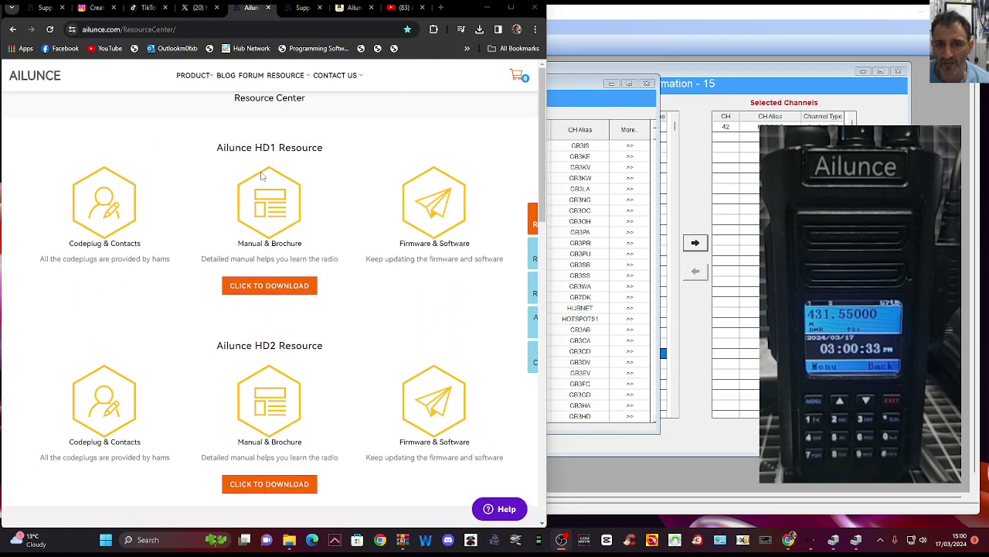
{"action": "scroll", "coordinate": [261, 176], "scroll_direction": "down", "scroll_amount": 3}
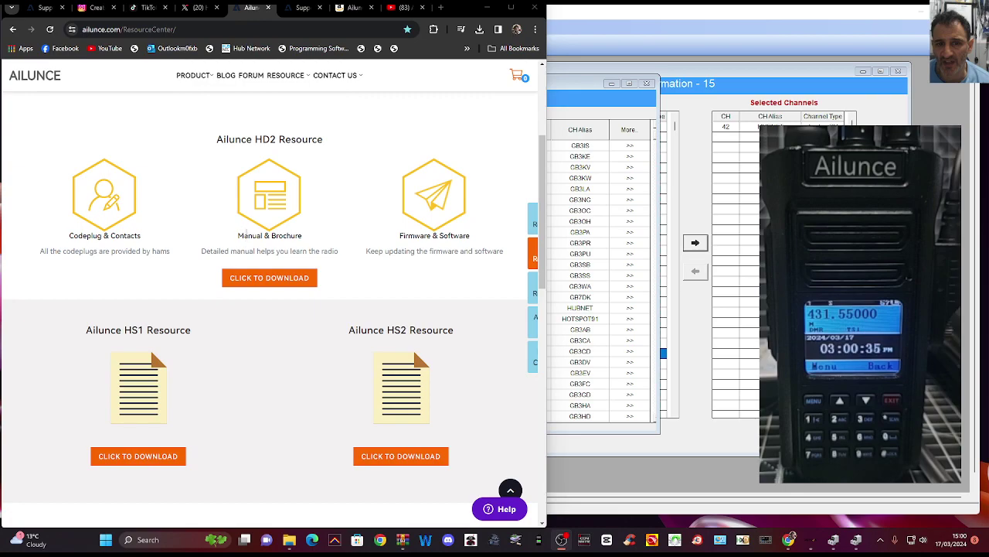
{"action": "scroll", "coordinate": [93, 302], "scroll_direction": "up", "scroll_amount": 2}
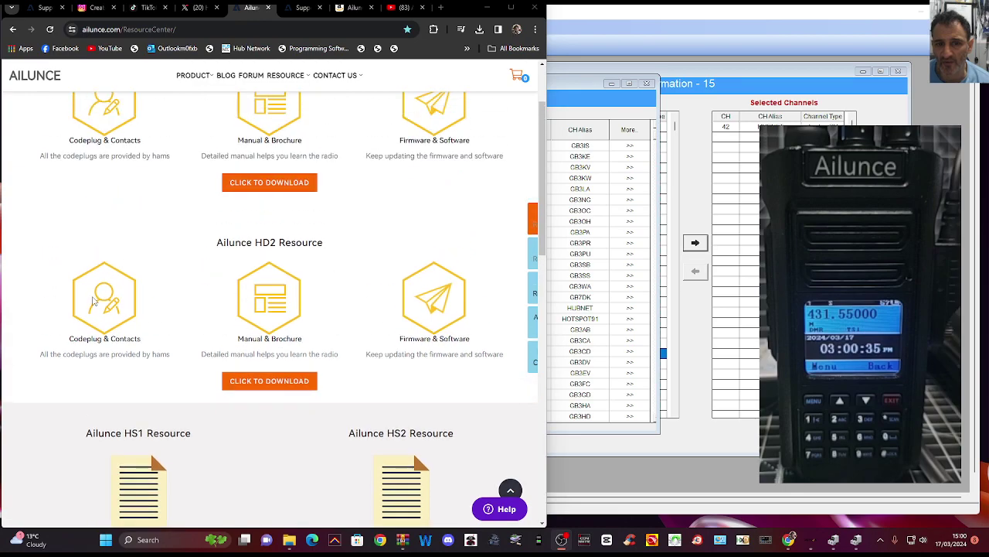
Open the HD2 download resources and browse the HD2 Codeplug list.
{"action": "left_click", "coordinate": [269, 381]}
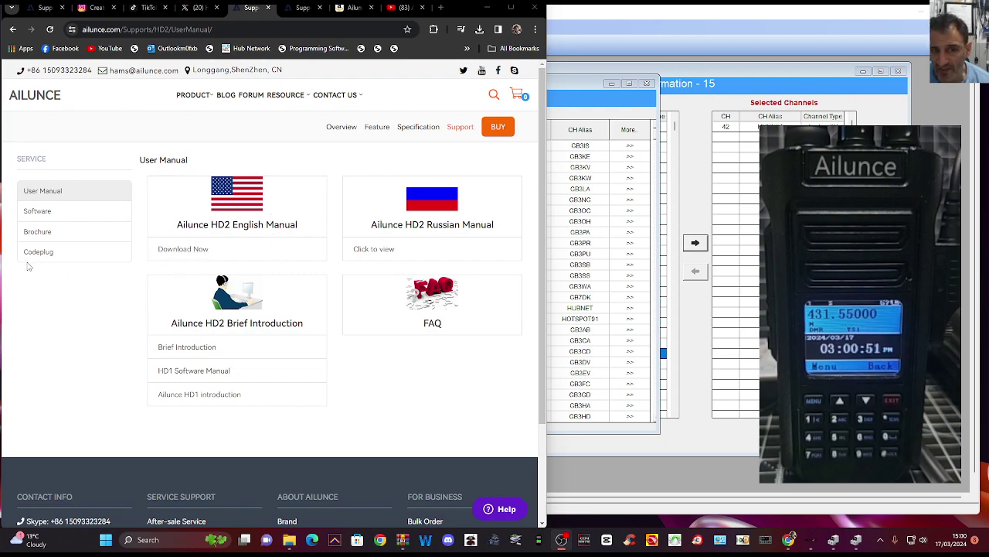
{"action": "left_click", "coordinate": [35, 251]}
{"action": "scroll", "coordinate": [317, 308], "scroll_direction": "down", "scroll_amount": 4}
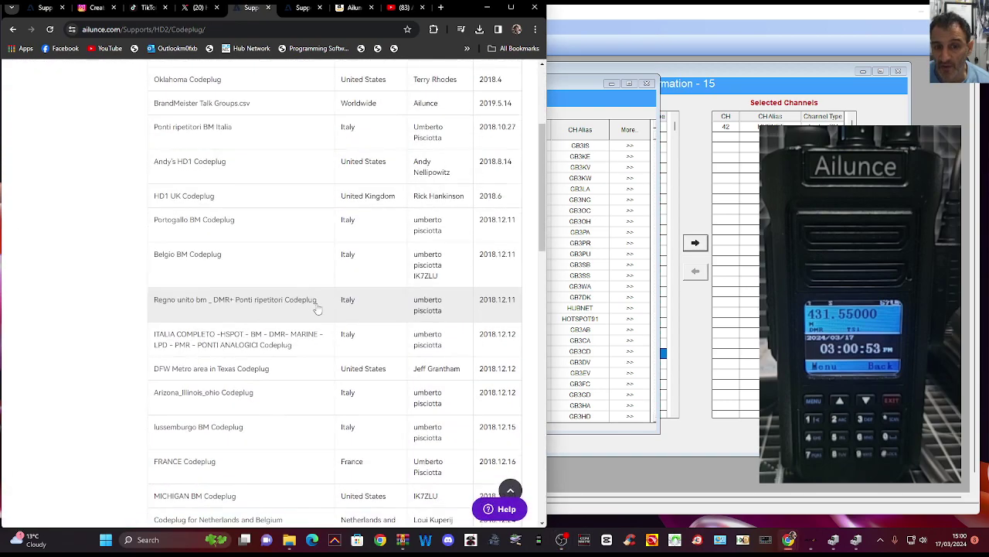
{"action": "scroll", "coordinate": [318, 309], "scroll_direction": "down", "scroll_amount": 4}
{"action": "scroll", "coordinate": [325, 309], "scroll_direction": "up", "scroll_amount": 7}
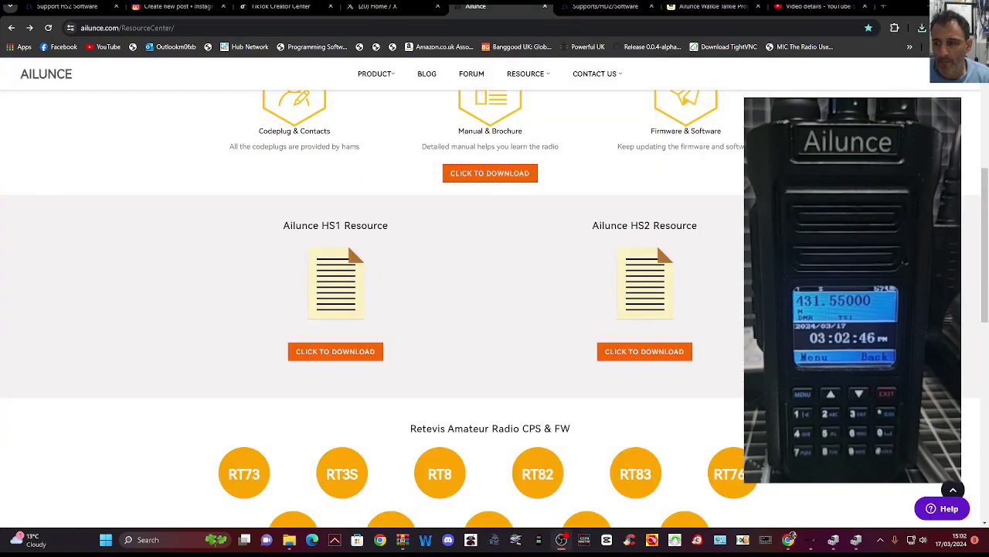
In Digital Contacts, keep radio model Ailunce HD1 and name format Callsign+First Name.
{"action": "scroll", "coordinate": [346, 302], "scroll_direction": "down", "scroll_amount": 7}
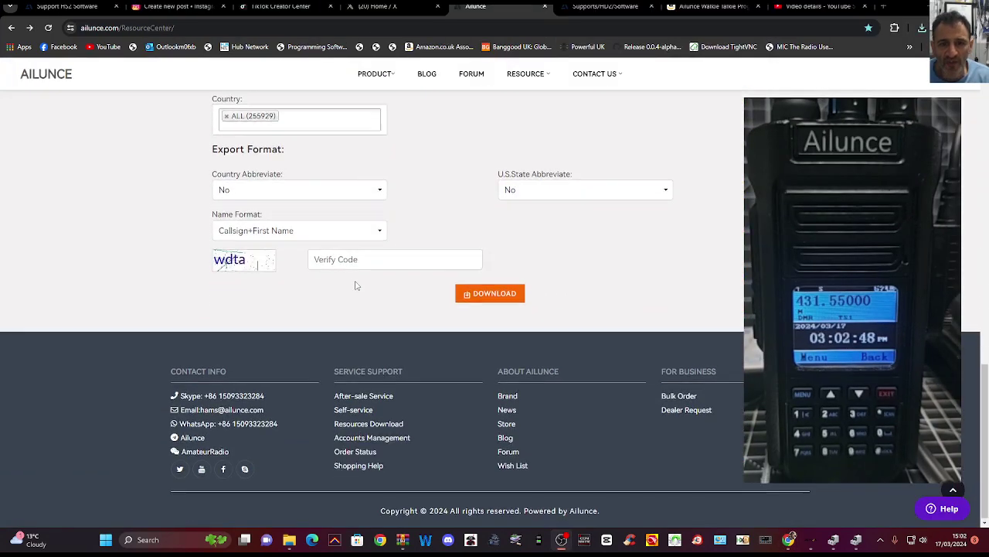
{"action": "scroll", "coordinate": [354, 286], "scroll_direction": "up", "scroll_amount": 2}
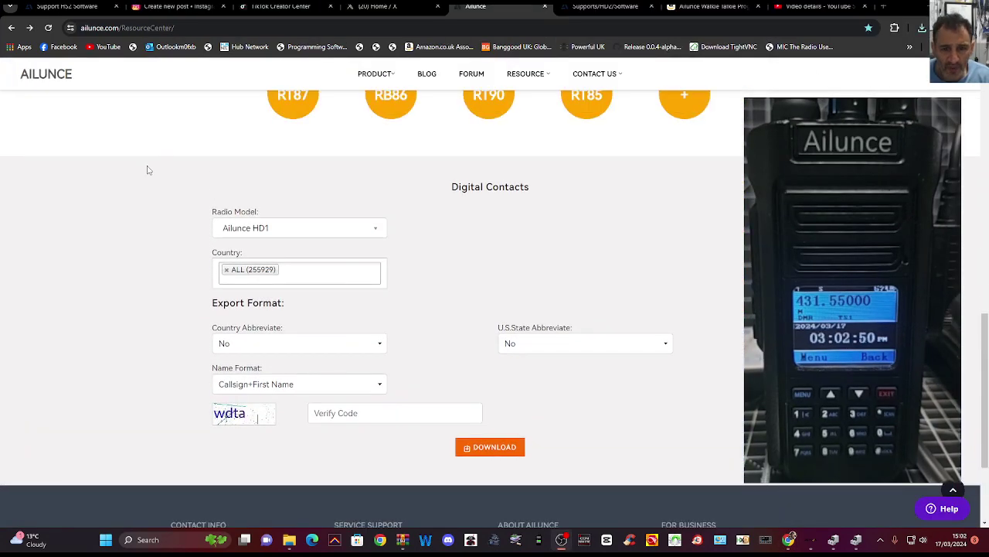
{"action": "left_click", "coordinate": [374, 230]}
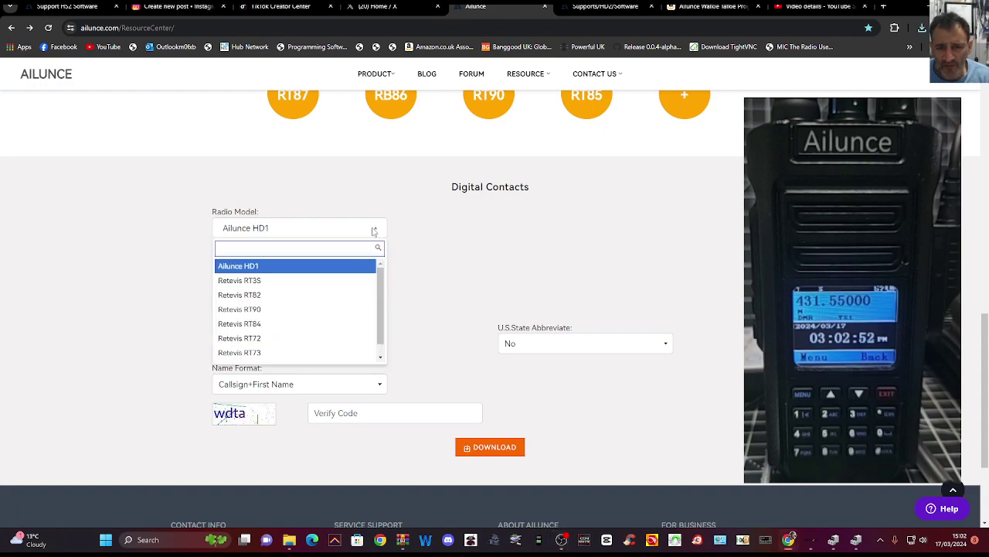
{"action": "left_click", "coordinate": [369, 203]}
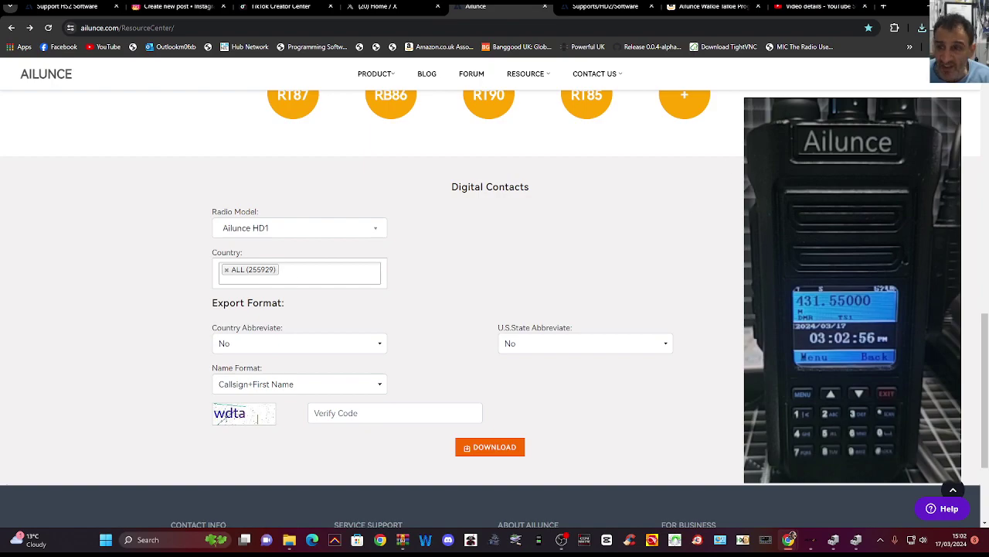
{"action": "scroll", "coordinate": [407, 206], "scroll_direction": "down", "scroll_amount": 1}
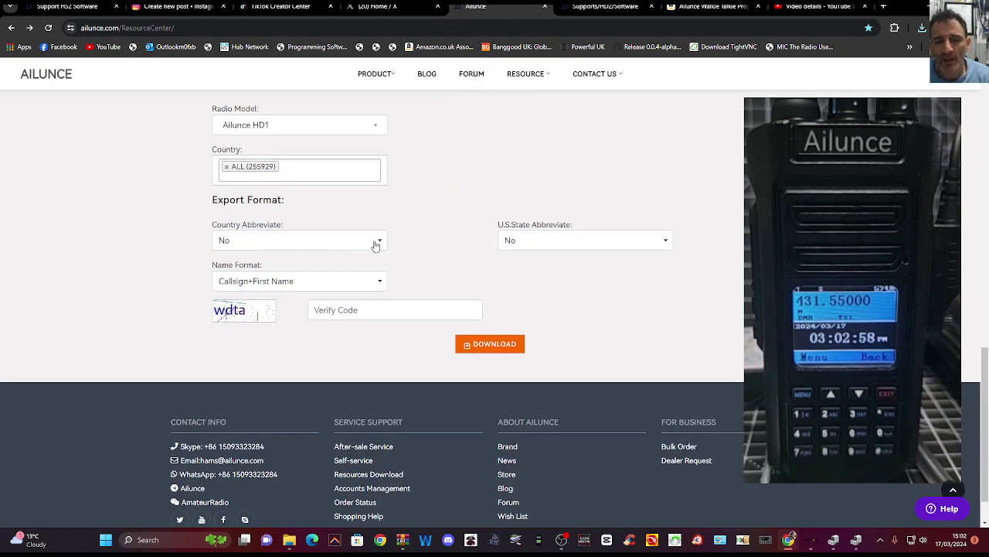
{"action": "left_click", "coordinate": [380, 282]}
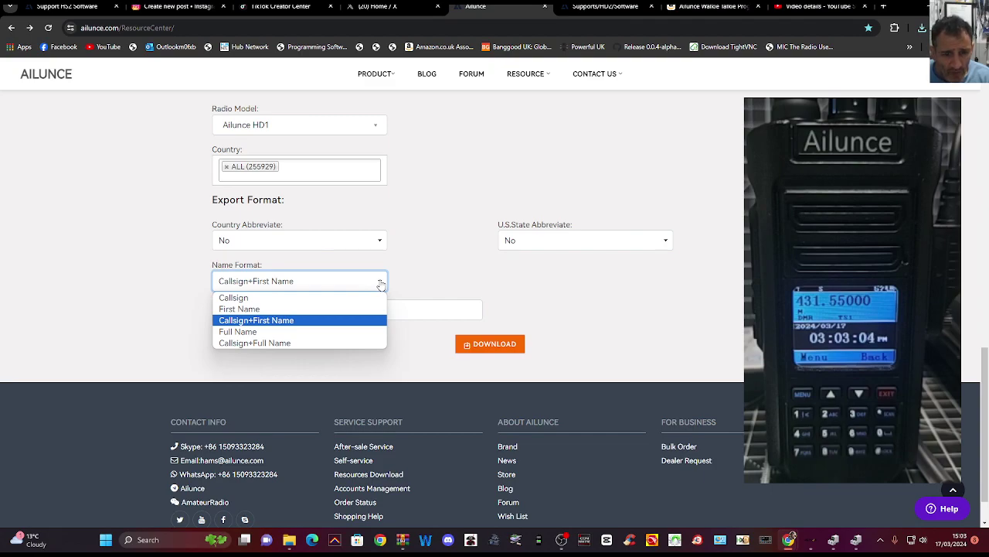
{"action": "left_click", "coordinate": [380, 283]}
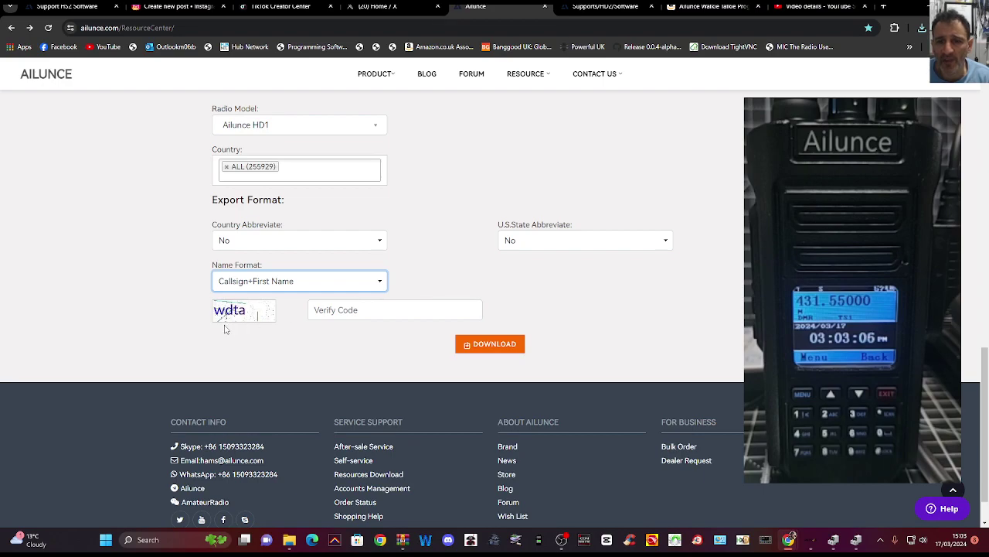
Enter the captcha verification code and request the Digital Contacts download.
{"action": "left_click", "coordinate": [538, 423]}
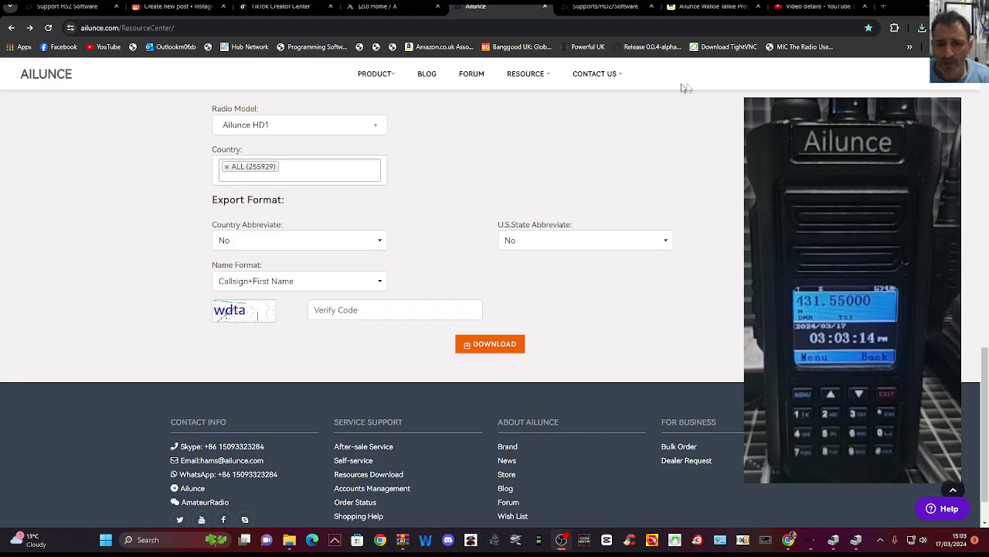
{"action": "left_click", "coordinate": [344, 311]}
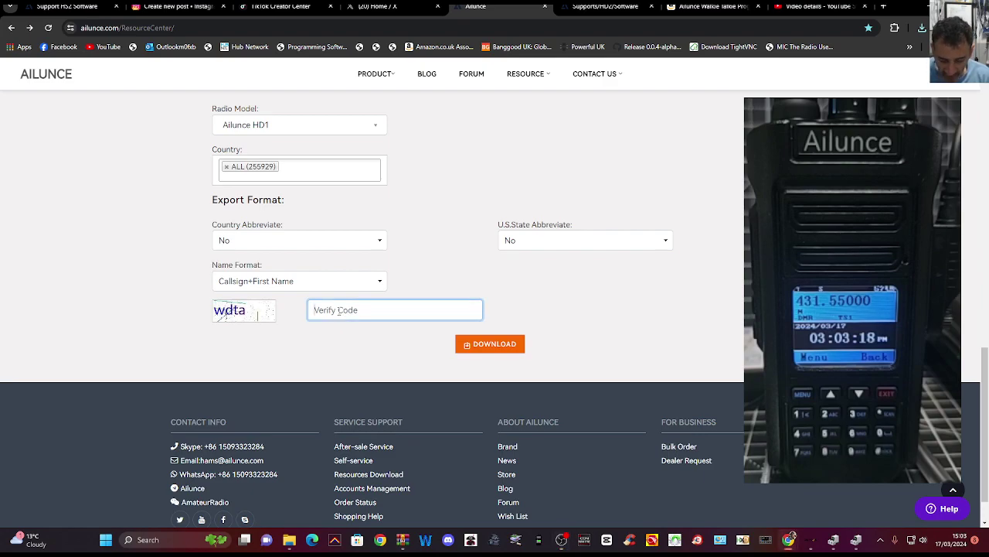
{"action": "type", "text": "wdta"}
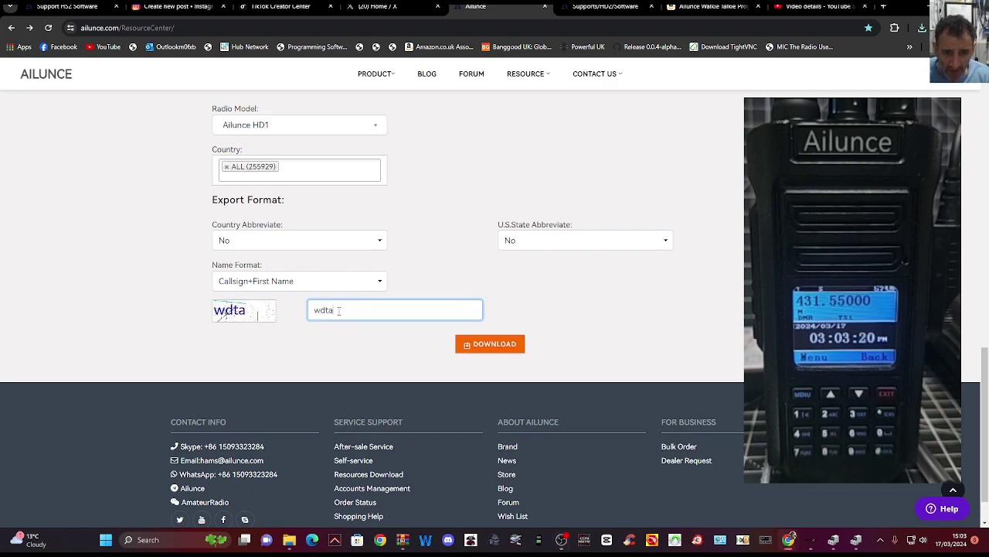
{"action": "left_click", "coordinate": [496, 346]}
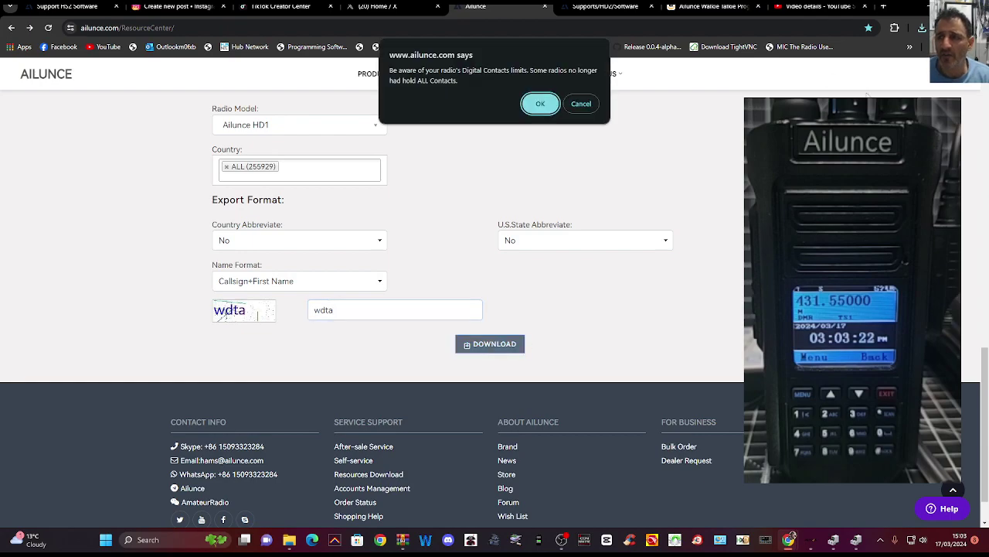
Accept the contacts-limit warning, download Ailunce-HD1.zip and open it in WinRAR from Chrome's downloads.
{"action": "left_click", "coordinate": [540, 104]}
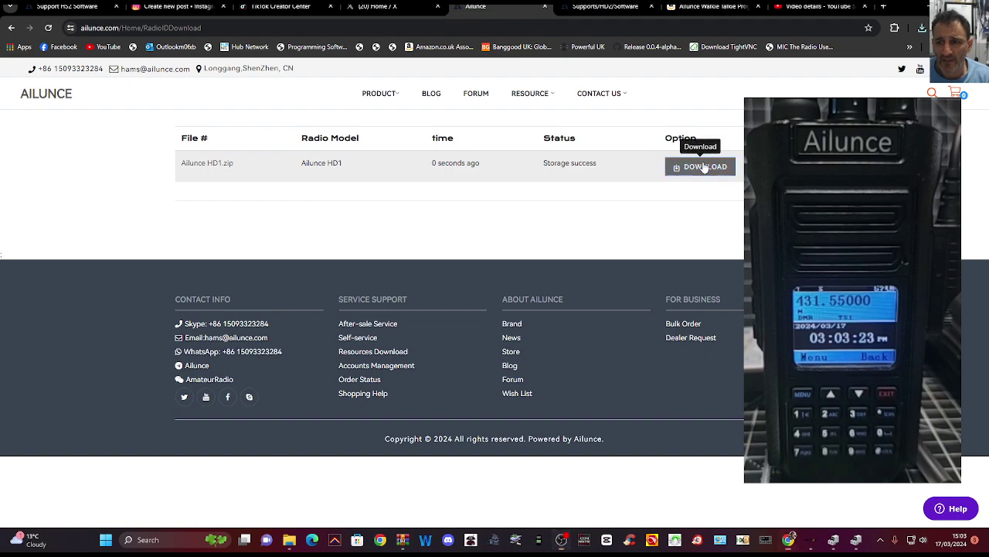
{"action": "left_click", "coordinate": [703, 166]}
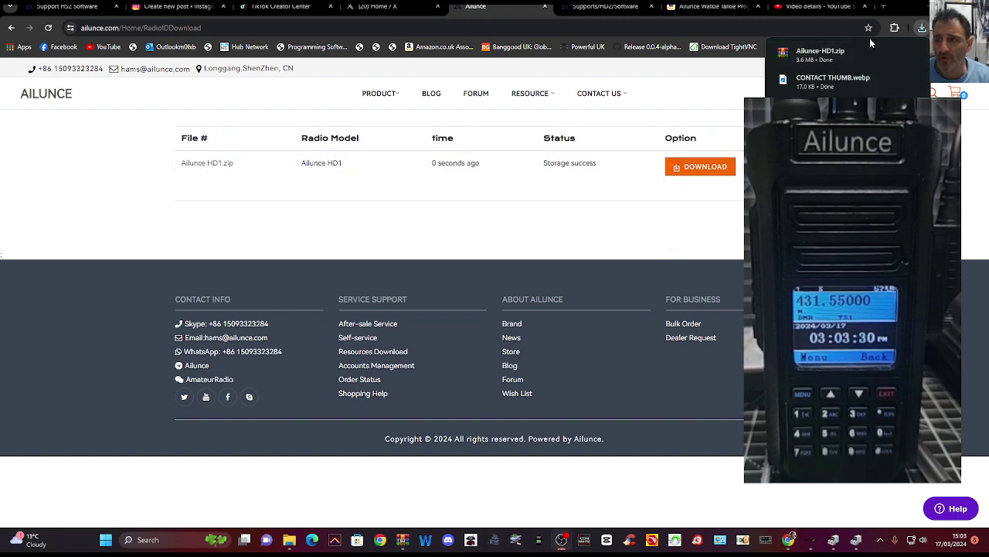
{"action": "left_click", "coordinate": [922, 28]}
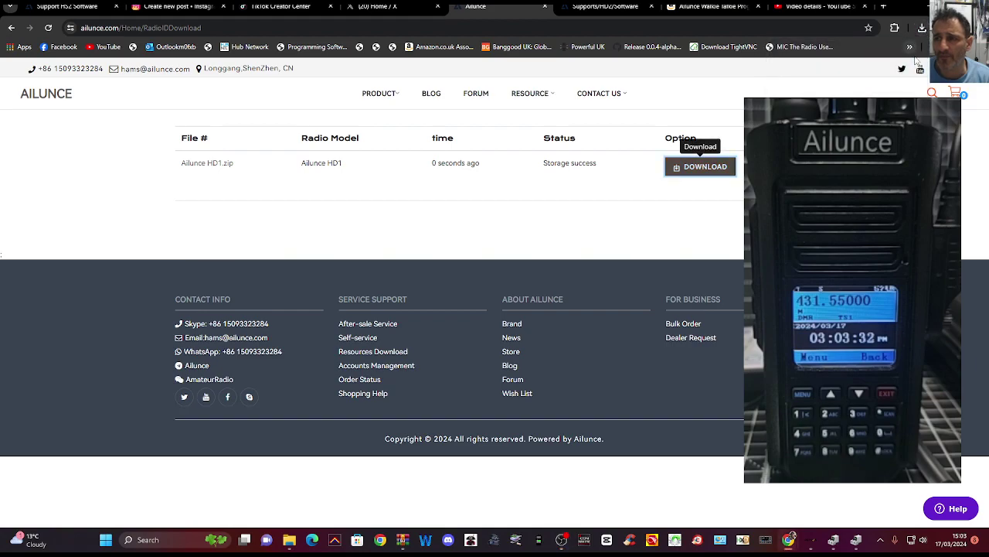
{"action": "left_click", "coordinate": [922, 28]}
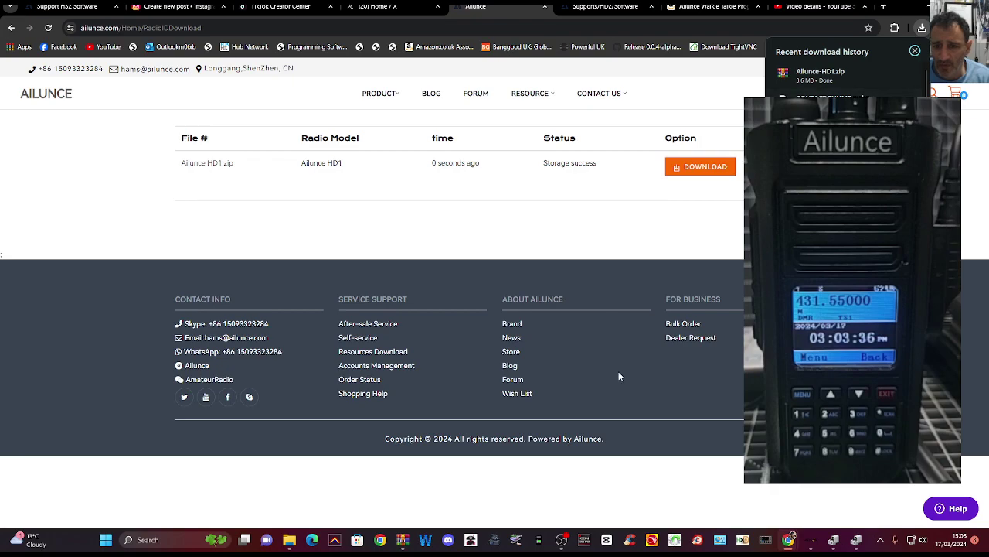
{"action": "left_click", "coordinate": [922, 29]}
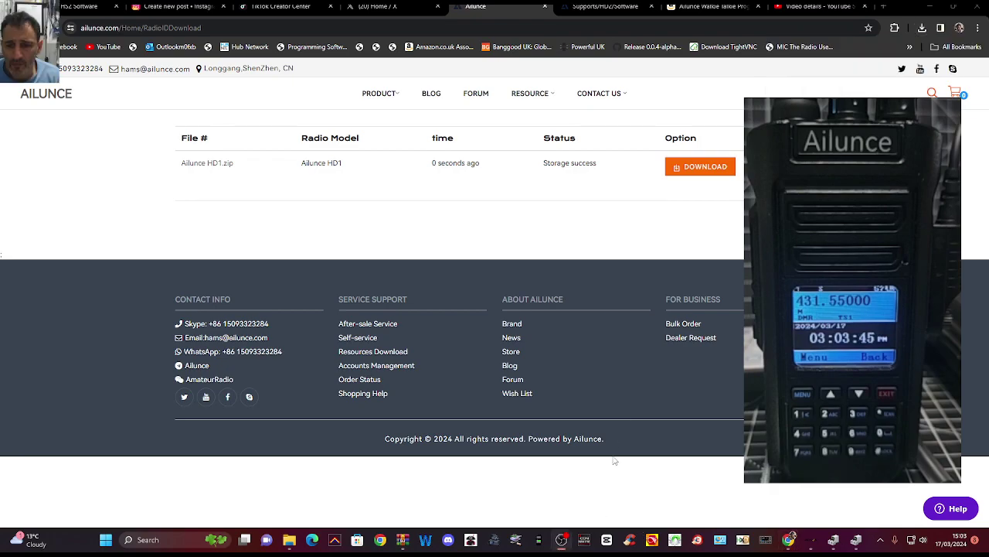
{"action": "left_click", "coordinate": [922, 28]}
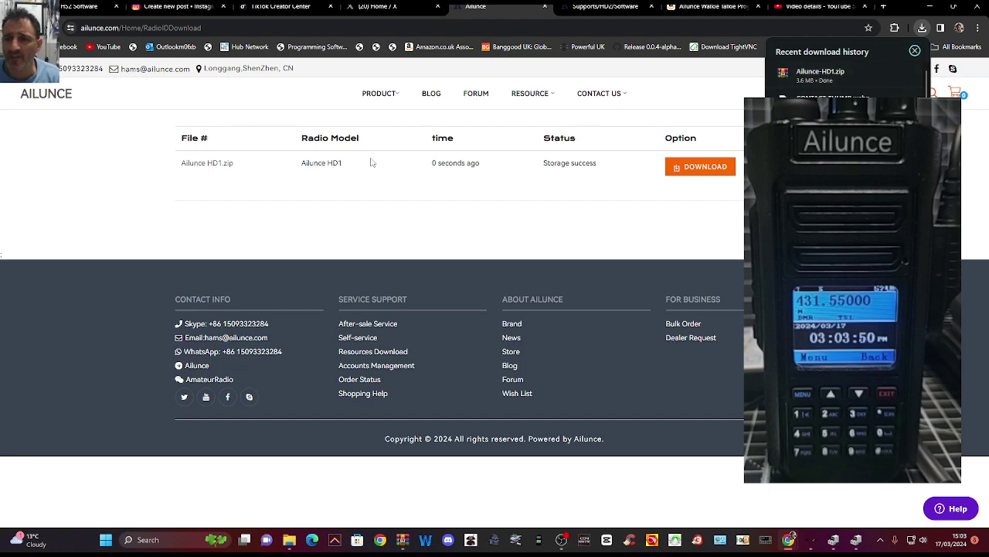
{"action": "left_click", "coordinate": [410, 152]}
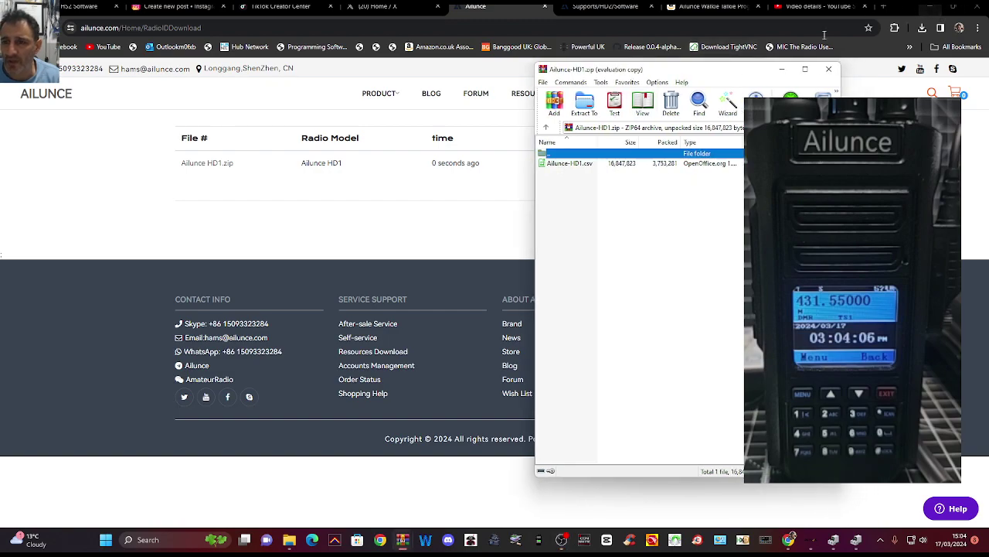
Select Ailunce-HD1.csv and dismiss Extract To, then minimize WinRAR and reshow Chrome downloads.
{"action": "left_click", "coordinate": [569, 164]}
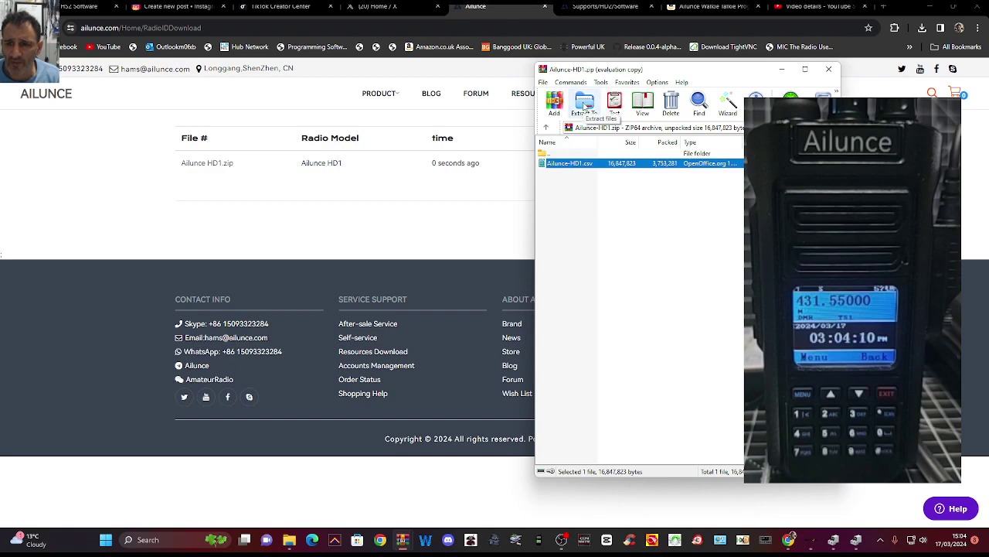
{"action": "left_click", "coordinate": [586, 108]}
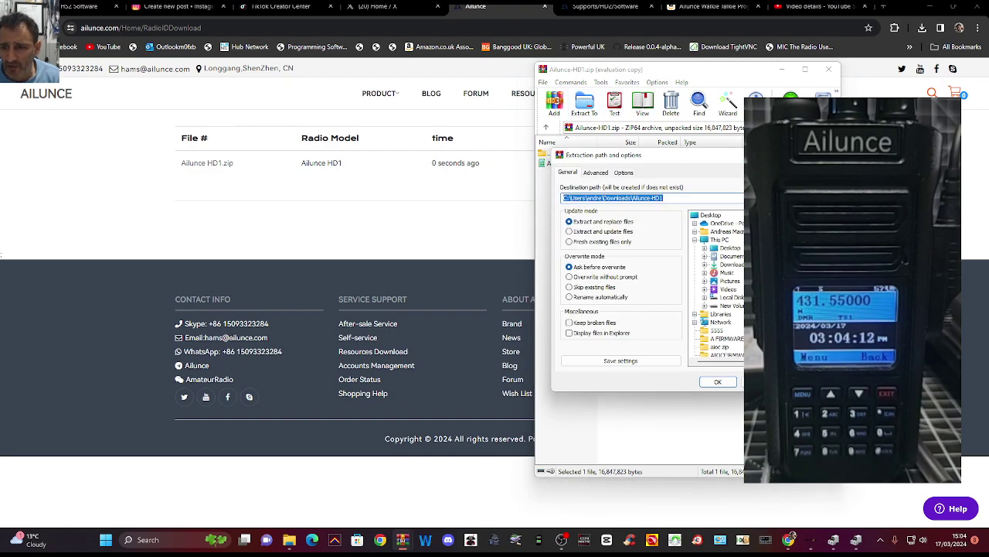
{"action": "left_click", "coordinate": [718, 381]}
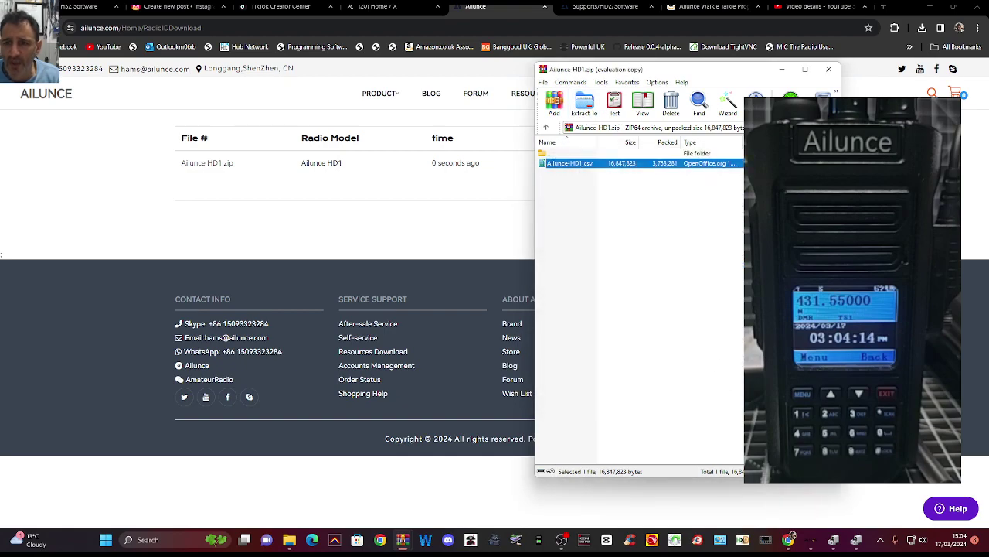
{"action": "left_click", "coordinate": [781, 69]}
{"action": "left_click", "coordinate": [922, 28]}
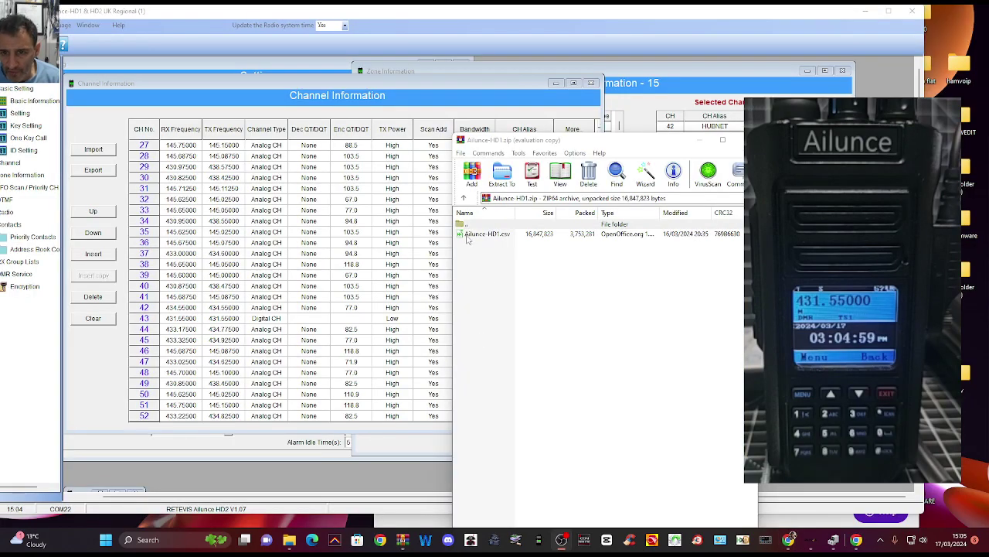
Drag Ailunce-HD1.csv from WinRAR into the desktop csv folder, then close WinRAR.
{"action": "left_click_drag", "start_coordinate": [470, 235], "coordinate": [966, 374]}
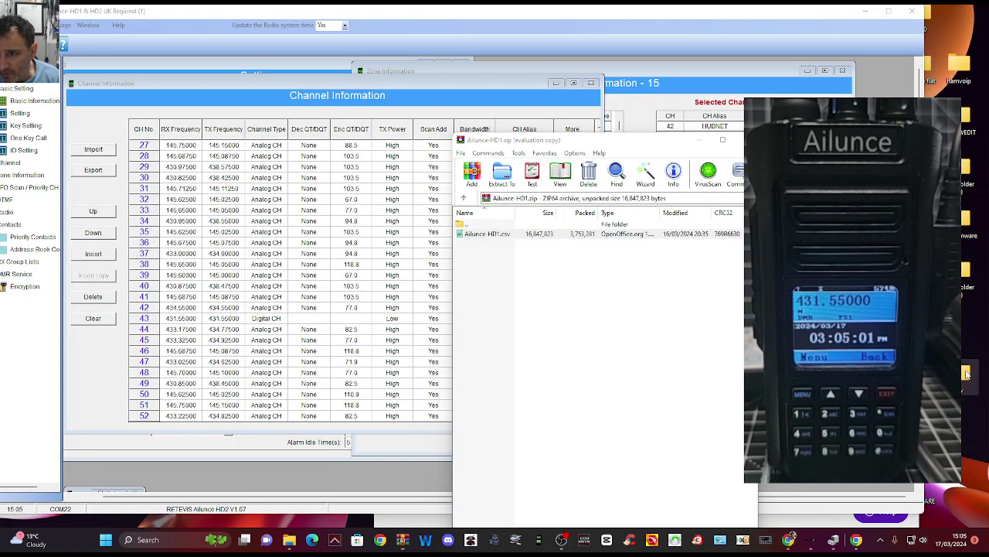
{"action": "double_click", "coordinate": [967, 374]}
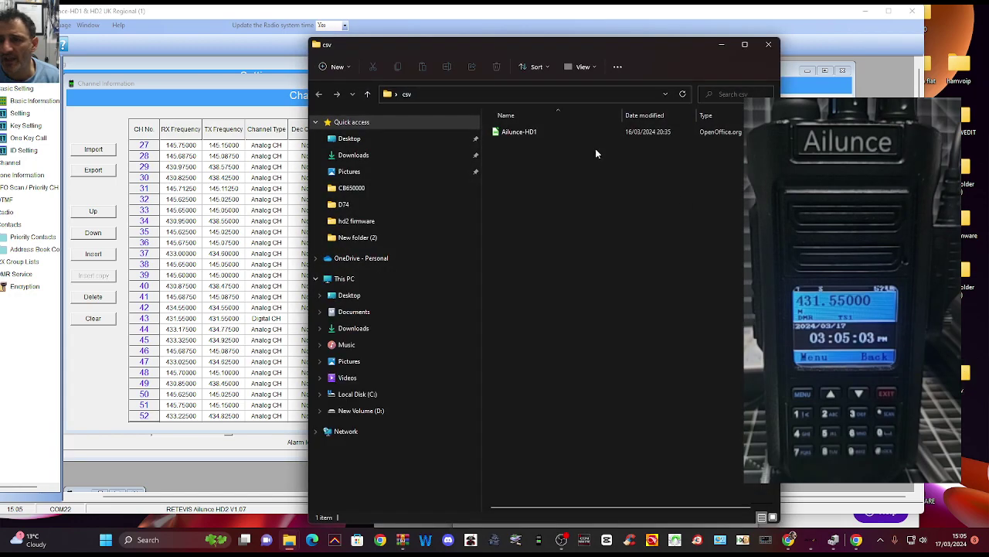
{"action": "left_click", "coordinate": [726, 46]}
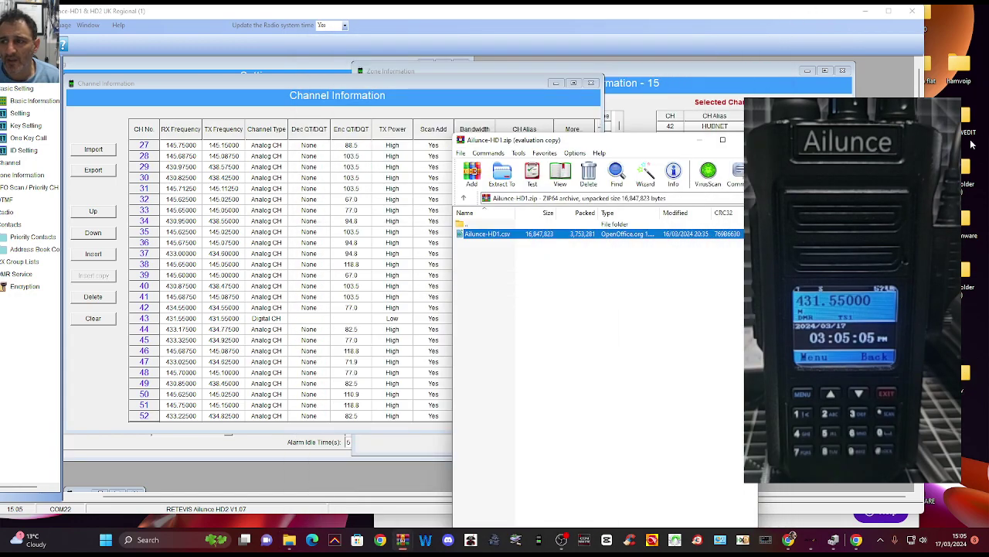
{"action": "left_click", "coordinate": [741, 140]}
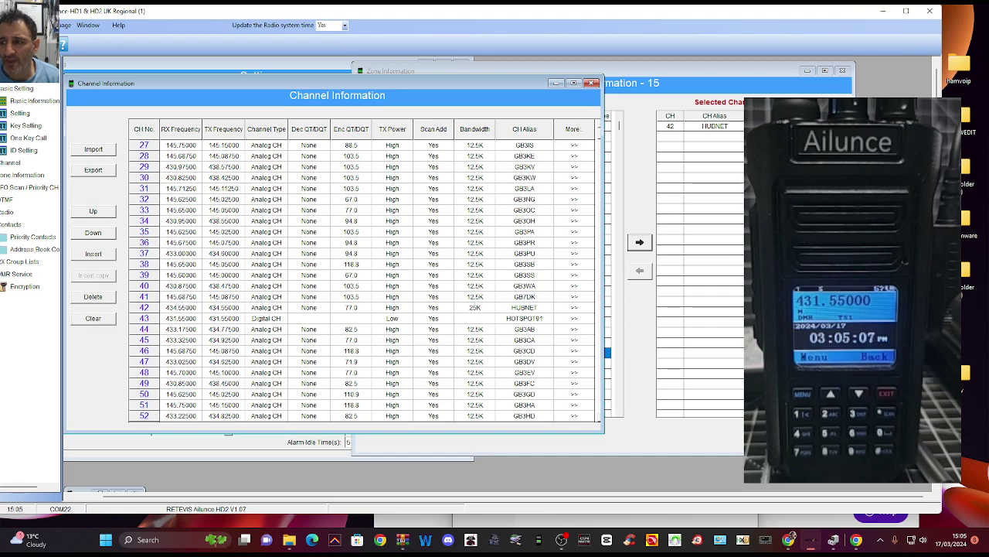
{"action": "left_click", "coordinate": [624, 230]}
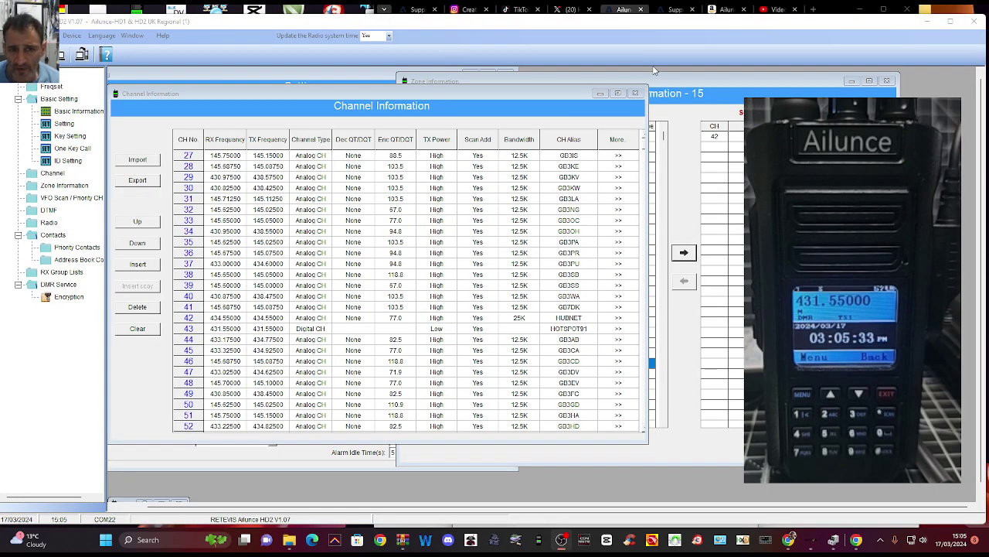
Import Desktop\csv\Ailunce-HD1.csv into the Priority Contacts address book.
{"action": "double_click", "coordinate": [84, 249]}
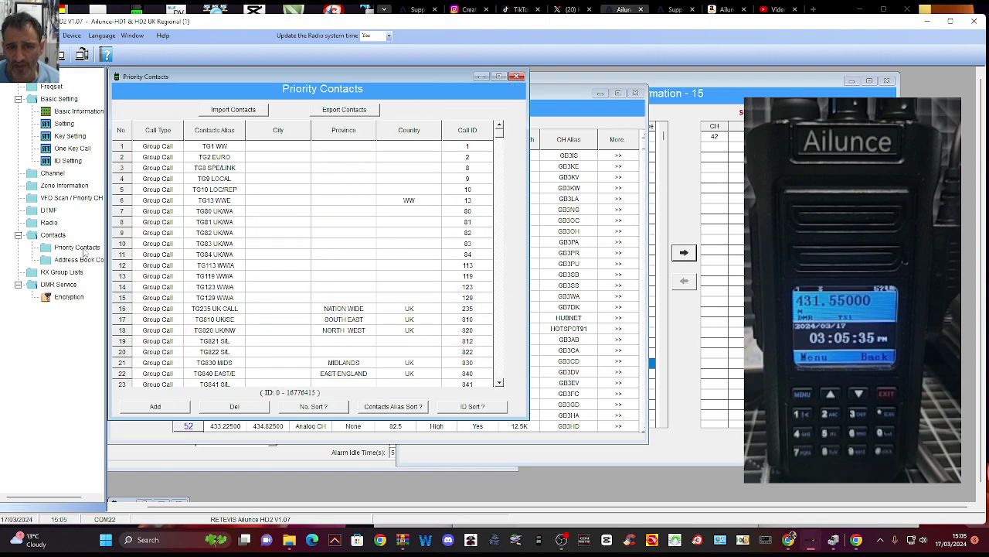
{"action": "left_click", "coordinate": [223, 111]}
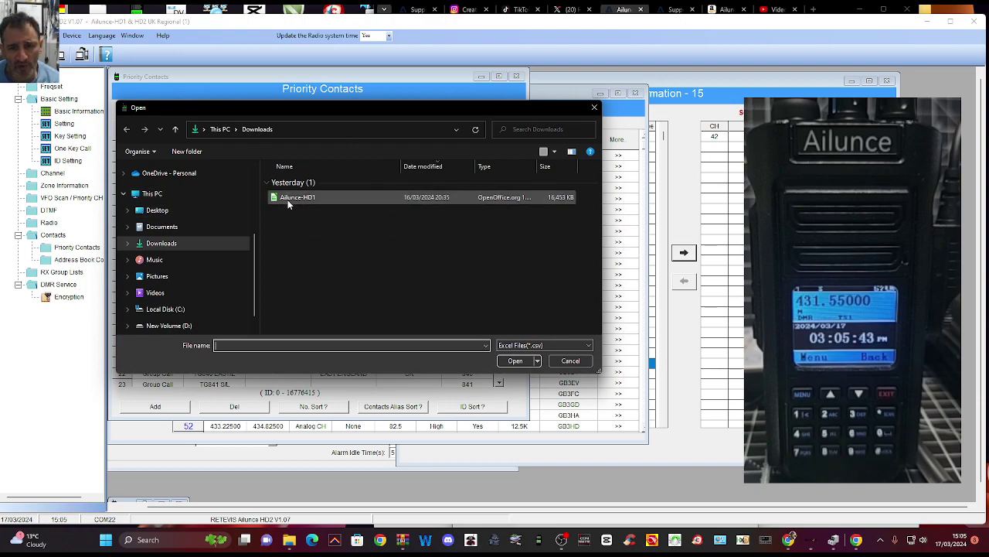
{"action": "left_click", "coordinate": [157, 210]}
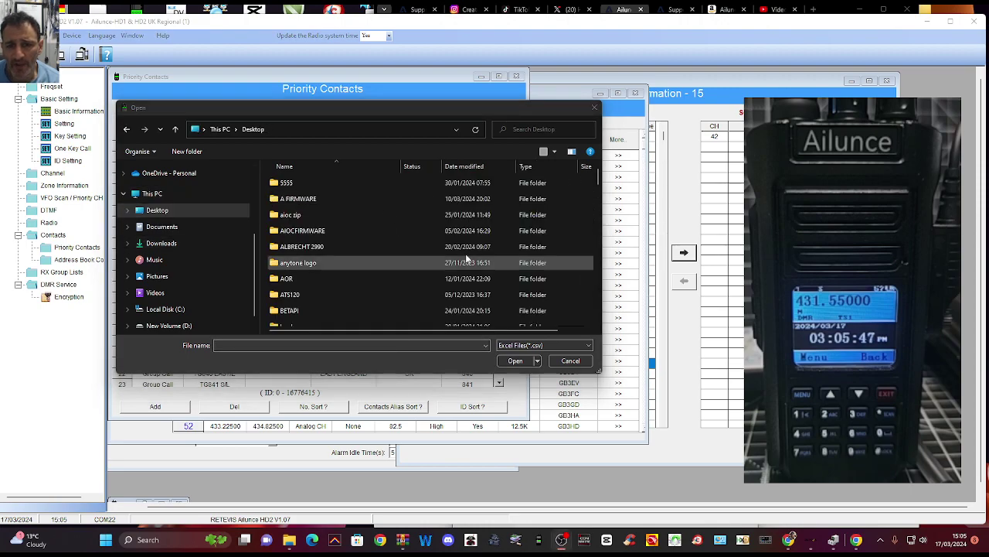
{"action": "scroll", "coordinate": [359, 241], "scroll_direction": "down", "scroll_amount": 2}
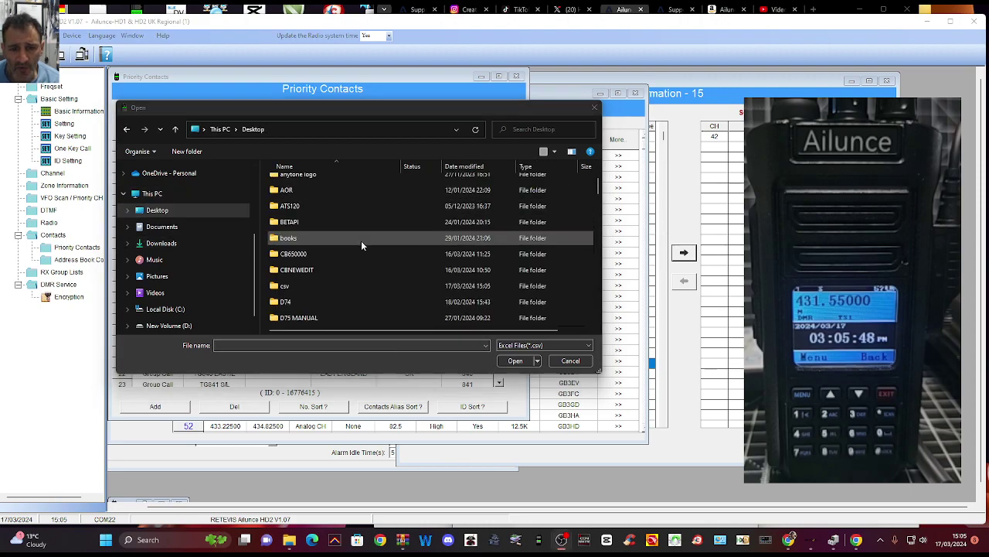
{"action": "double_click", "coordinate": [298, 283]}
{"action": "double_click", "coordinate": [288, 184]}
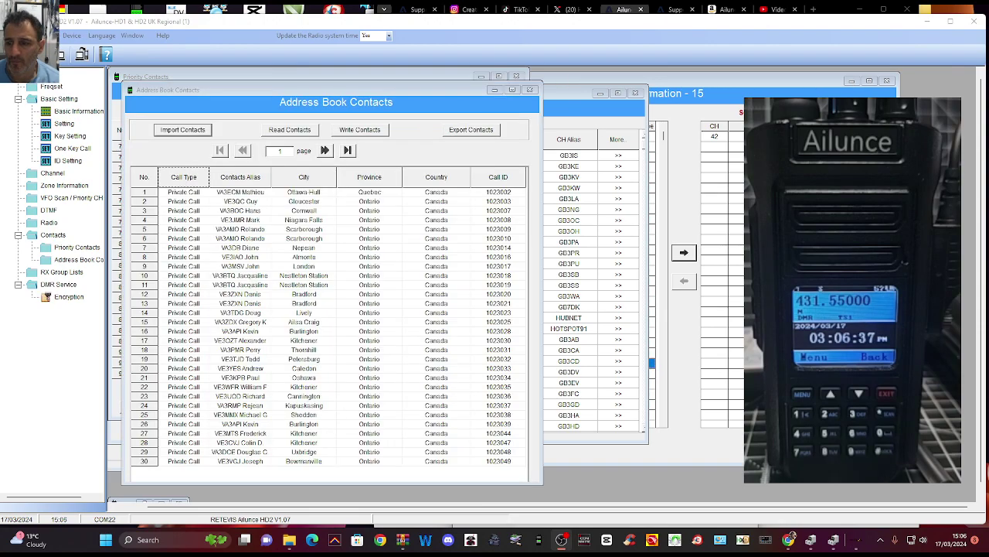
{"action": "left_click", "coordinate": [71, 262]}
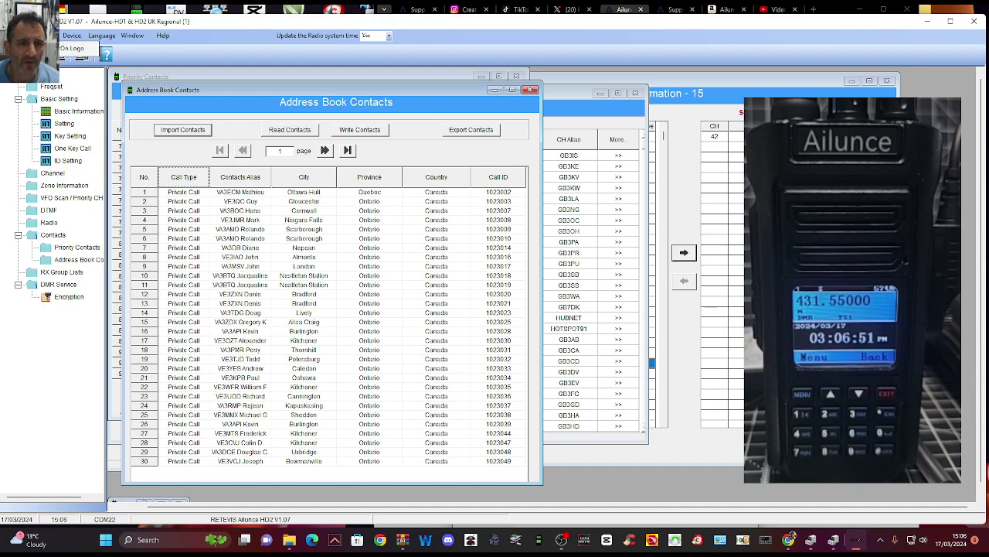
{"action": "left_click", "coordinate": [76, 35]}
Write the contacts to the radio with Device > Write and confirm.
{"action": "left_click", "coordinate": [80, 61]}
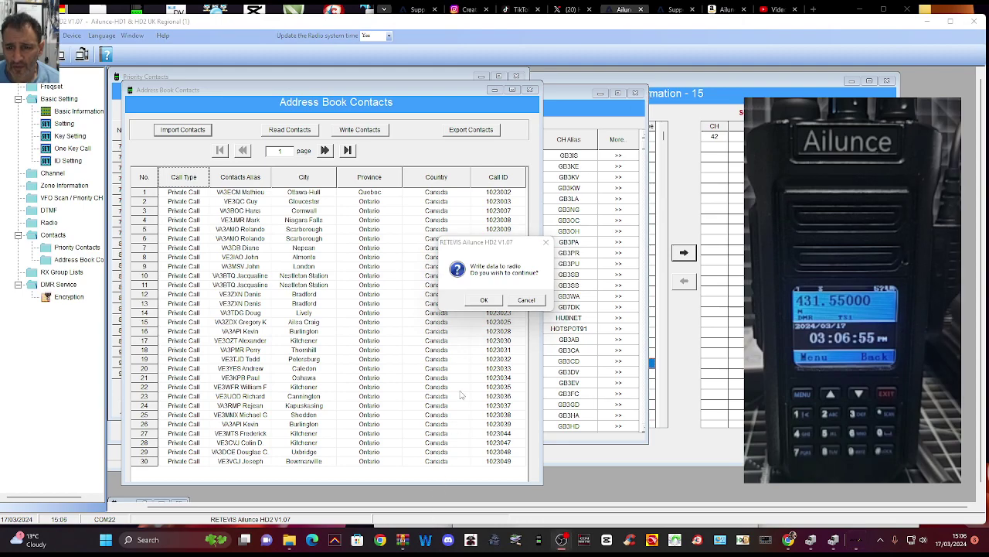
{"action": "left_click", "coordinate": [483, 300]}
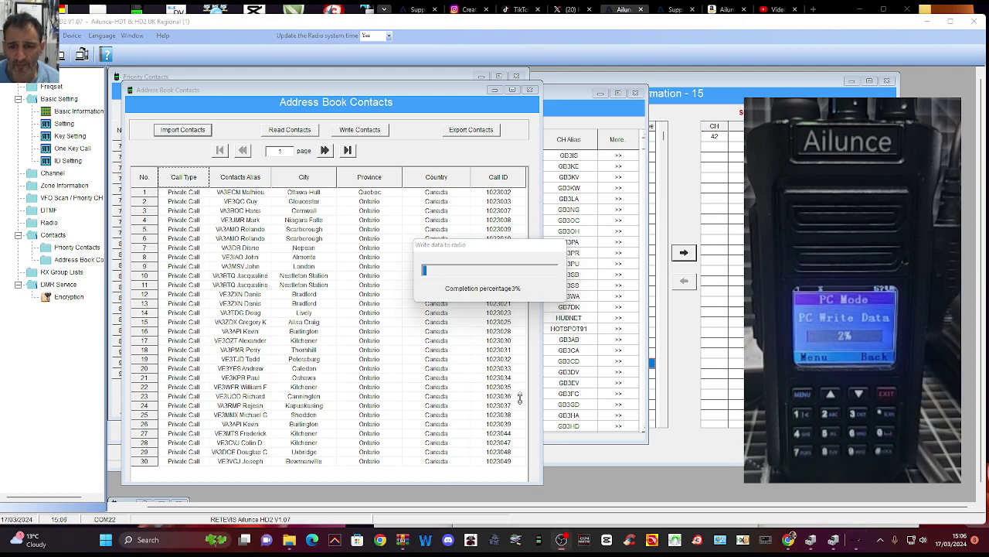